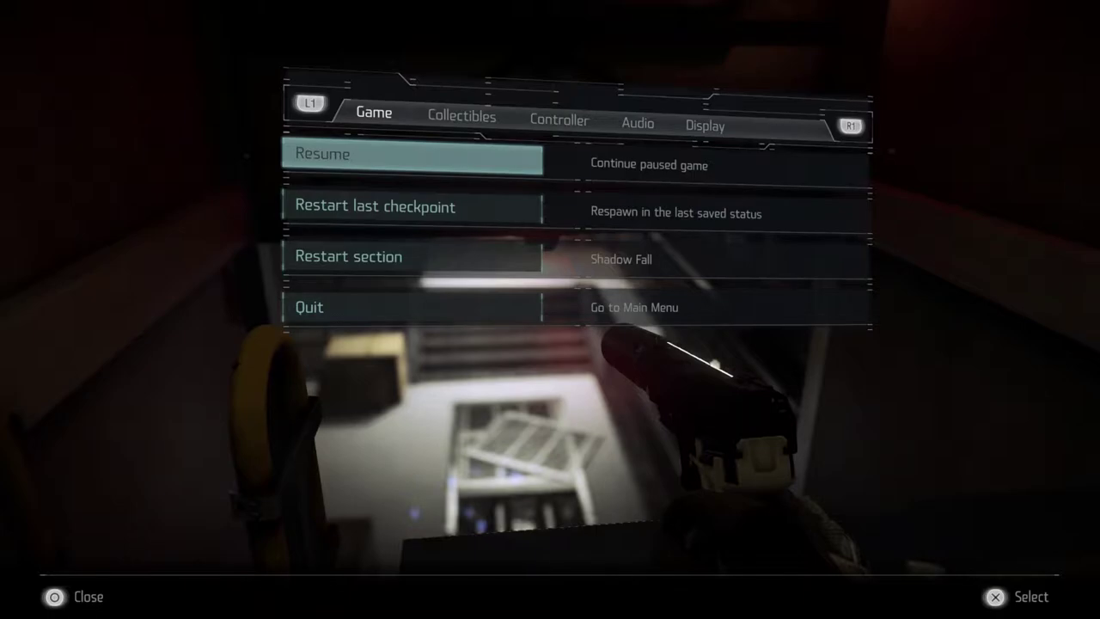
key("Return")
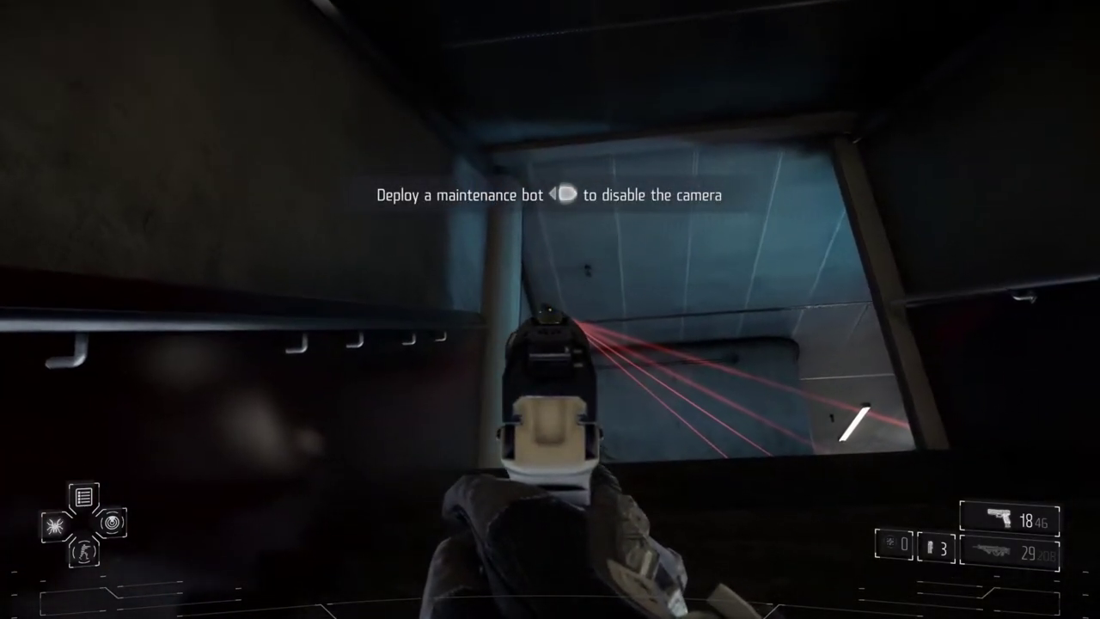
left_click(550, 309)
key("r")
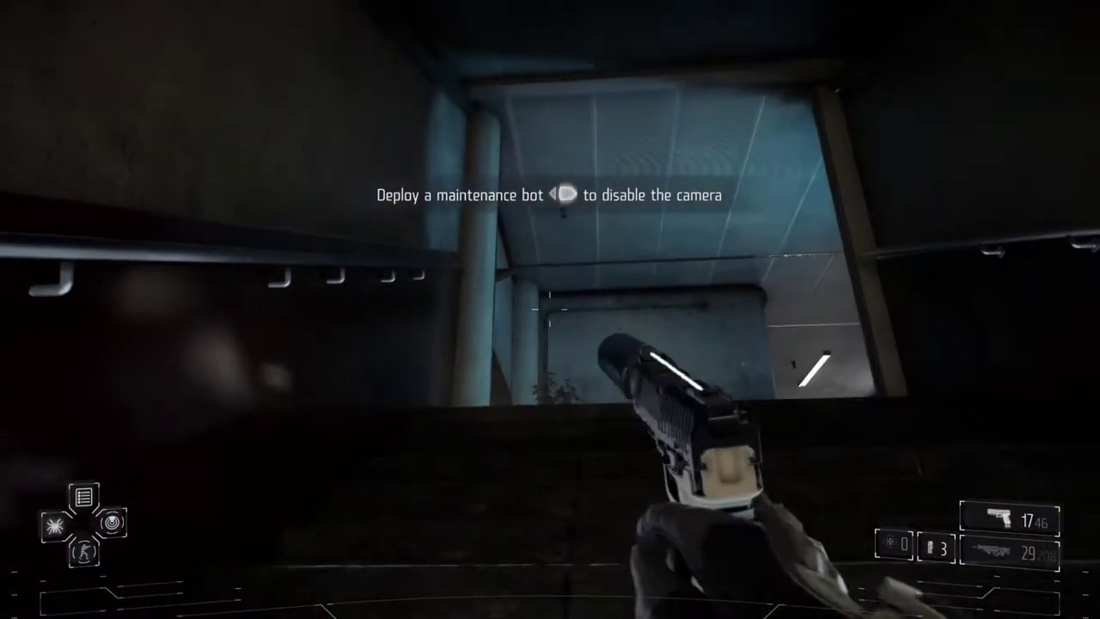
key("w")
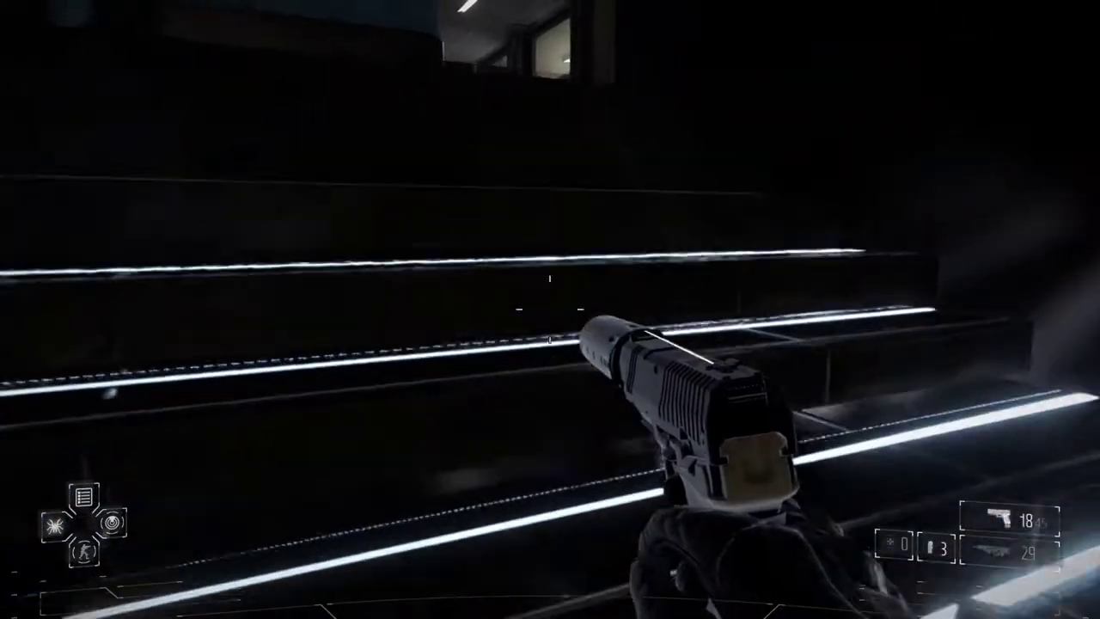
key("w")
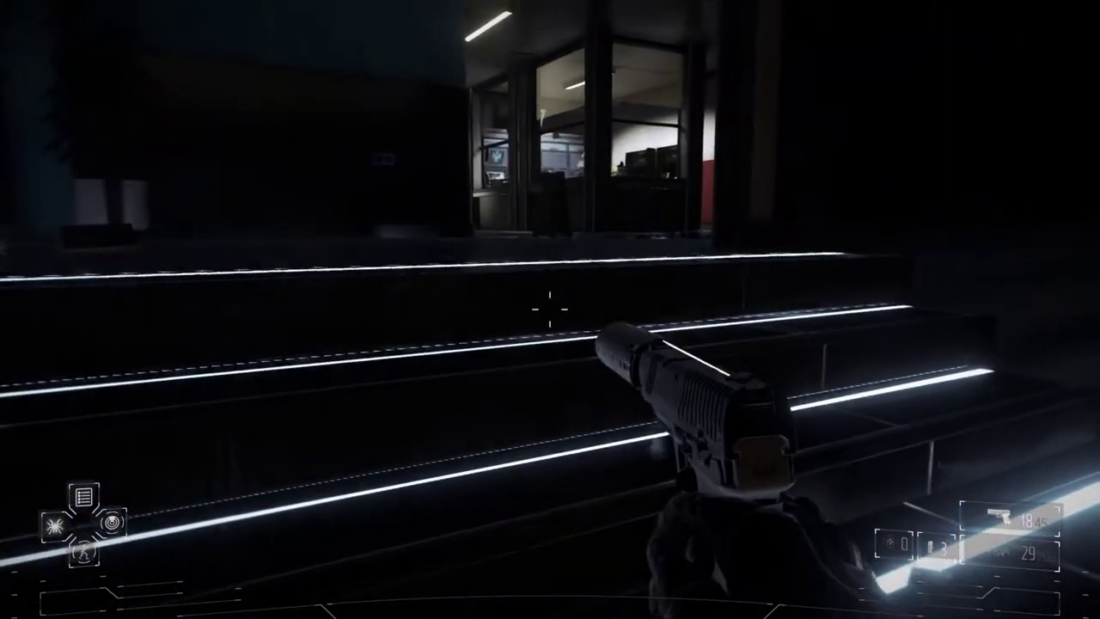
key("w")
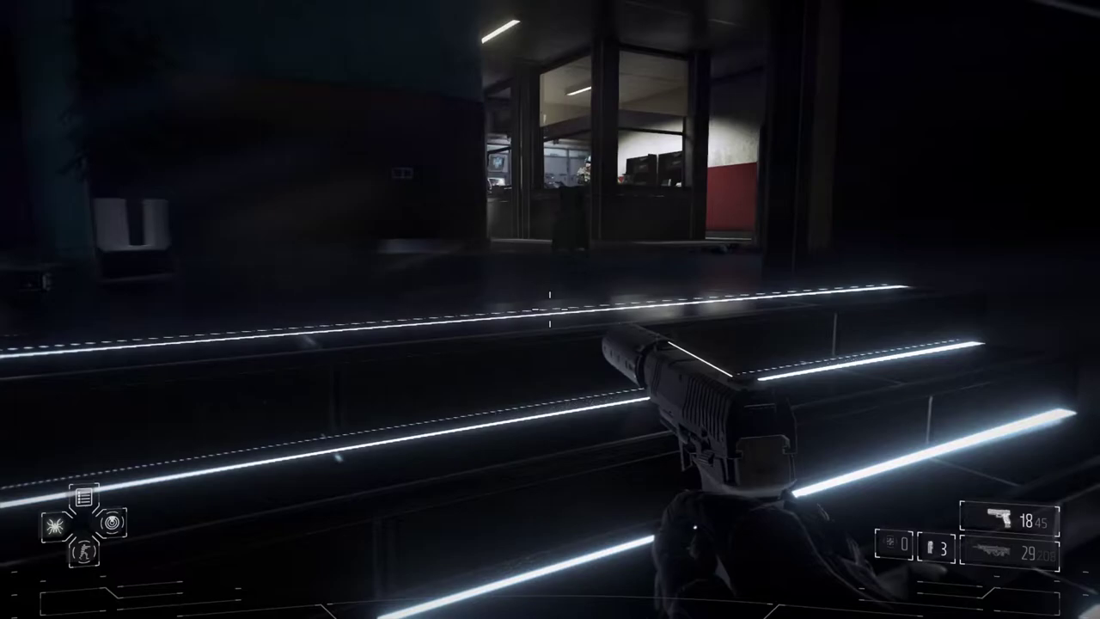
key("w")
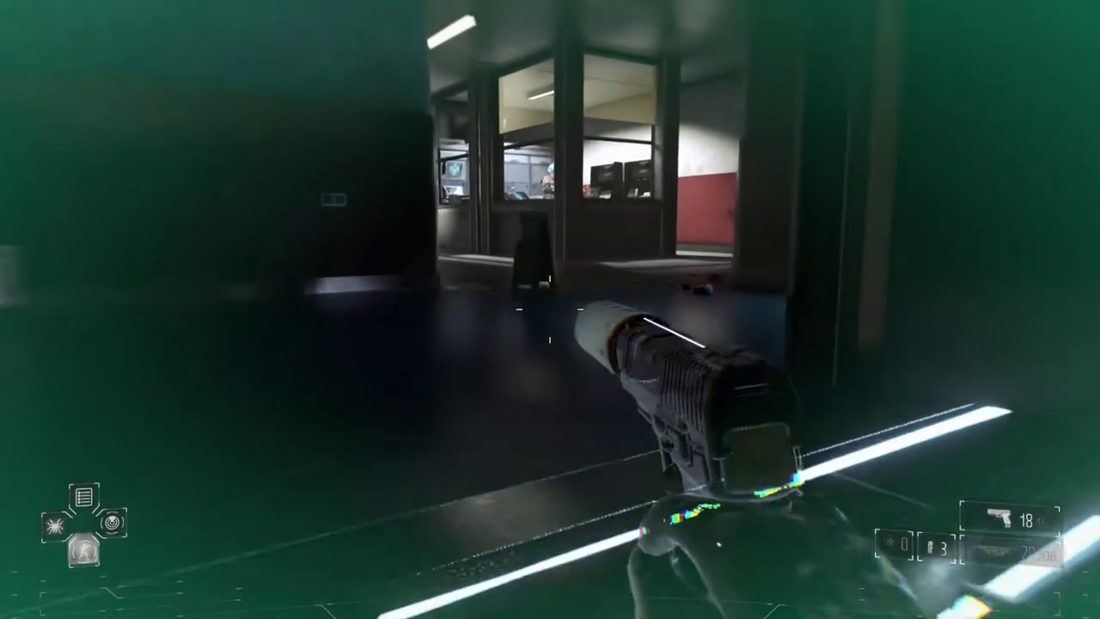
key("w")
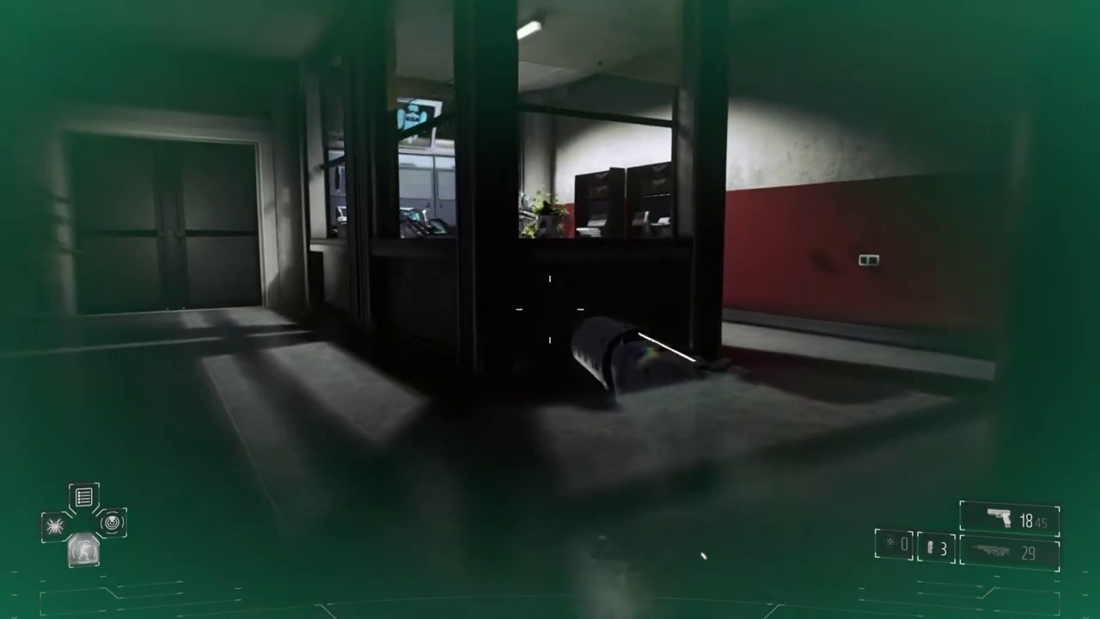
key("w")
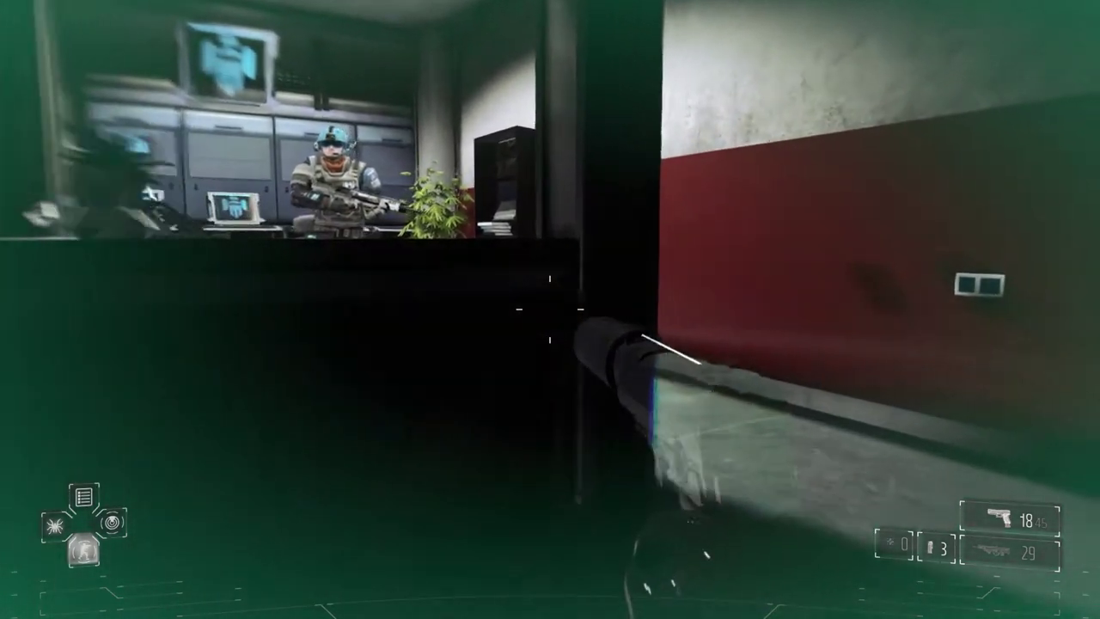
key("w")
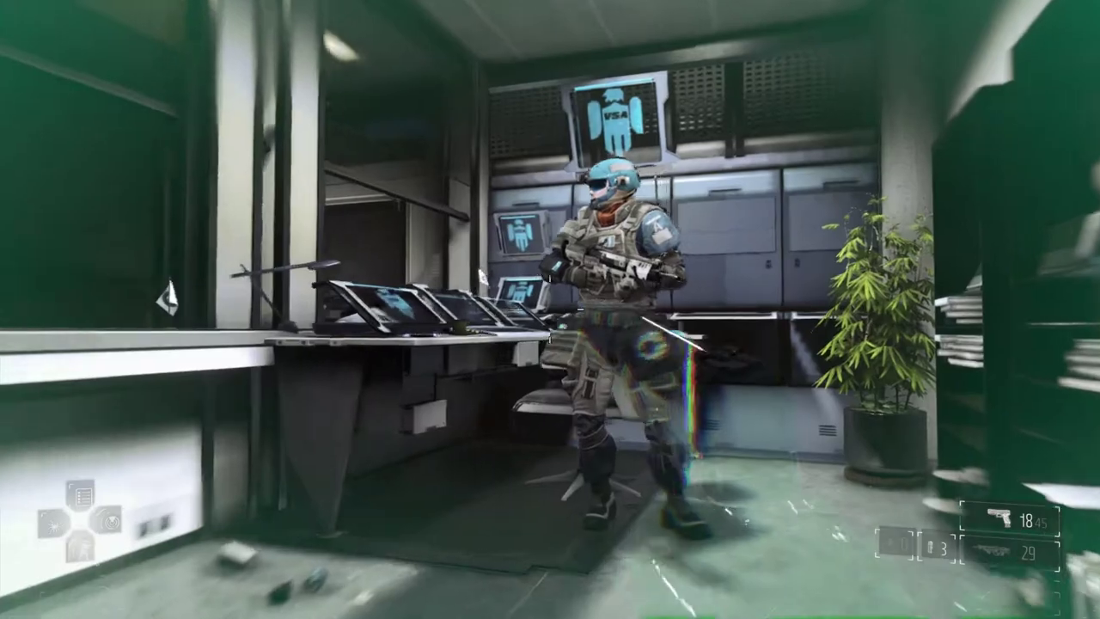
key("e")
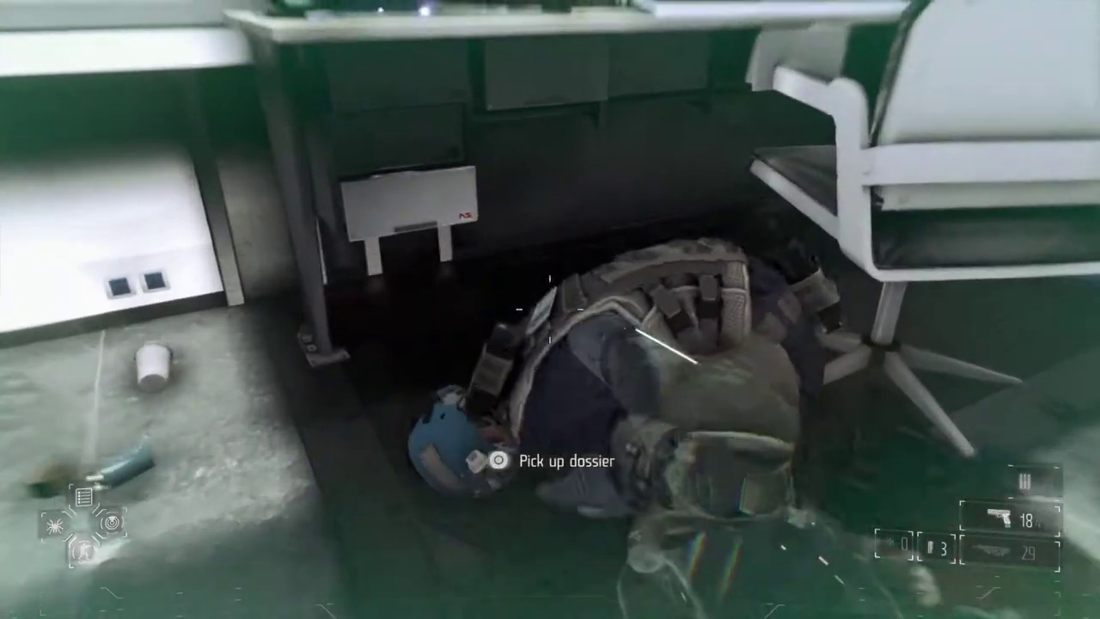
key("e")
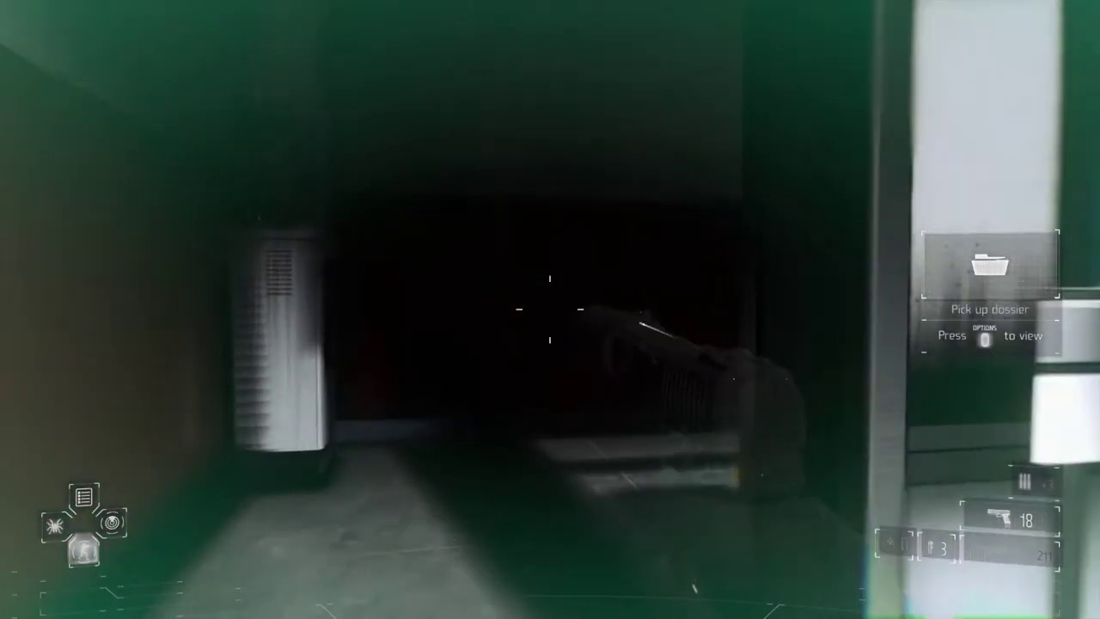